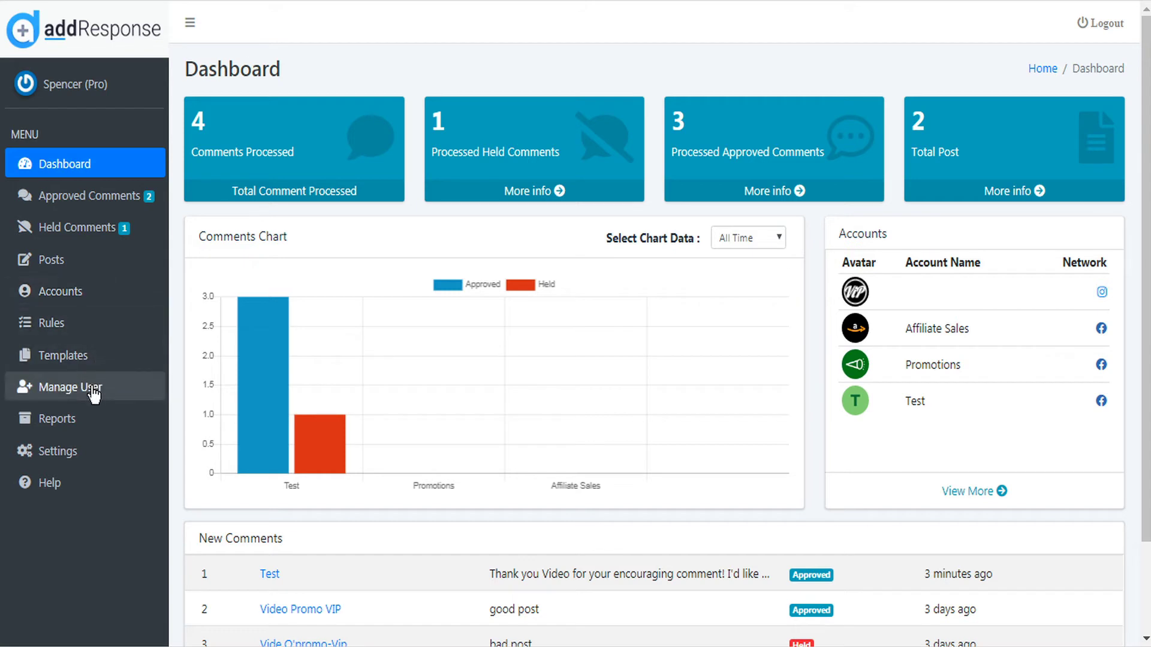
Open Manage User to list this account's existing sub-users
{"action": "left_click", "coordinate": [70, 387]}
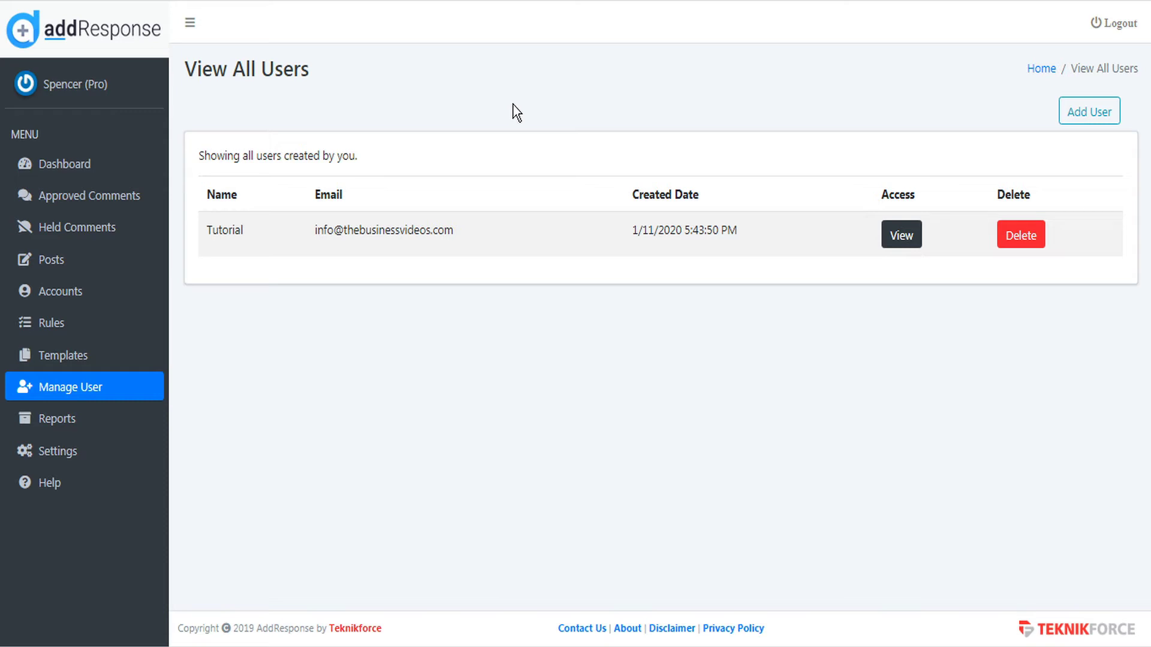
Bring up the Add User form for creating a new sub-user
{"action": "left_click", "coordinate": [1083, 122]}
Grant Tutorial access to the Instagram, Affiliate Sales, Promotions and Test accounts
{"action": "left_click", "coordinate": [900, 235]}
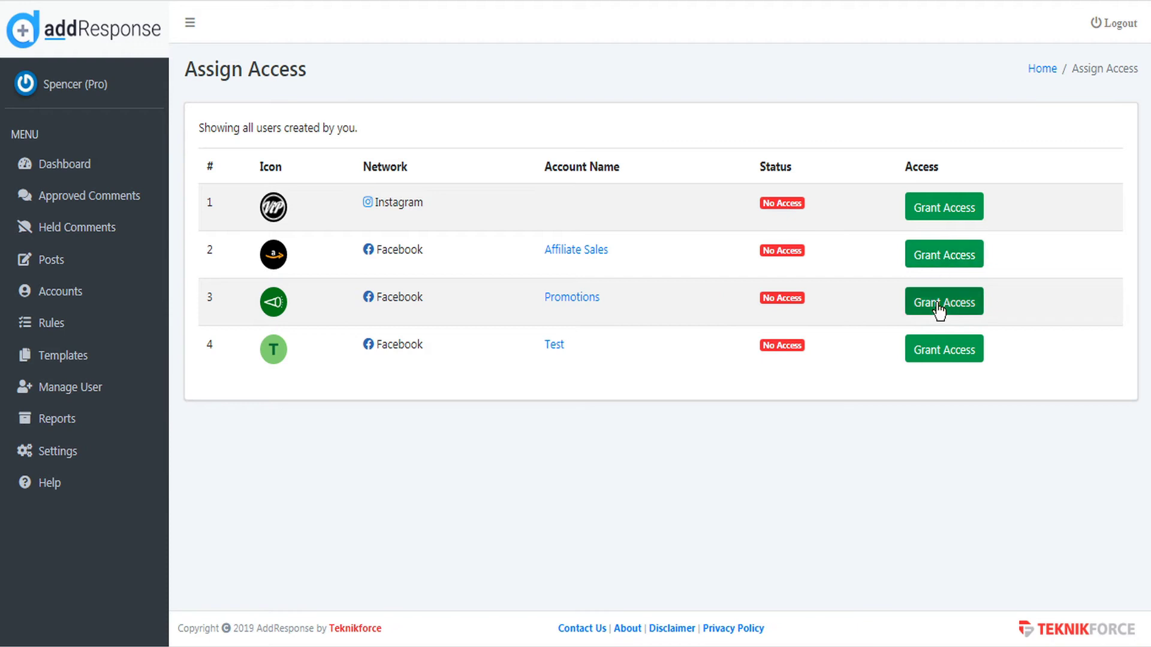
{"action": "left_click", "coordinate": [944, 212]}
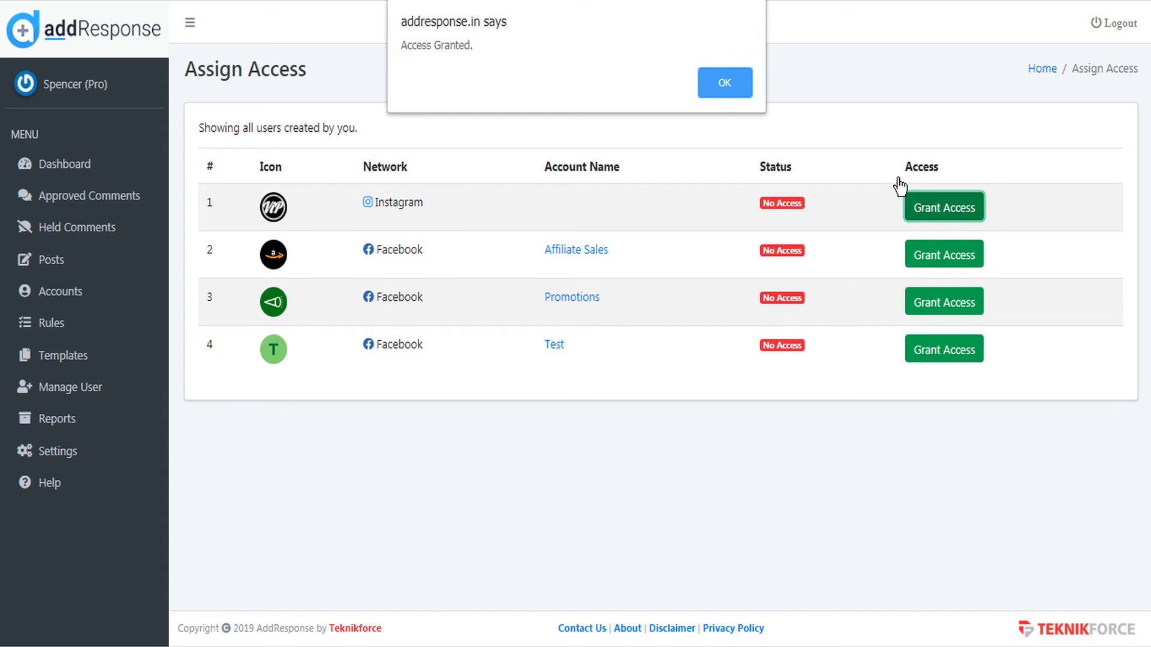
{"action": "left_click", "coordinate": [728, 88]}
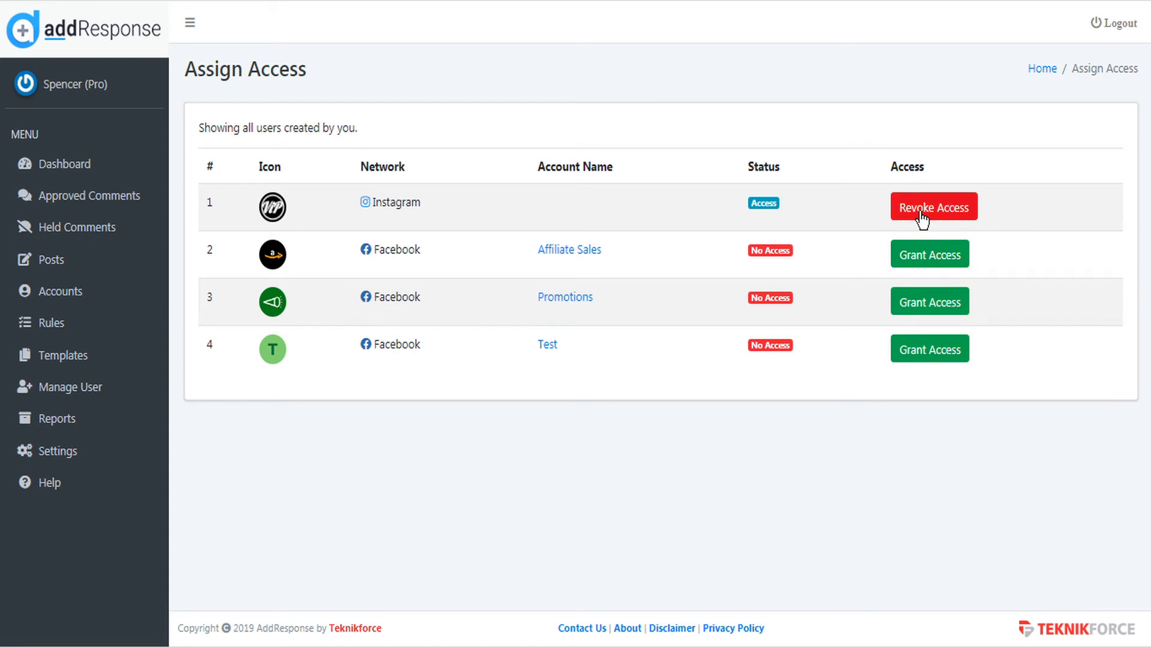
{"action": "left_click", "coordinate": [923, 261]}
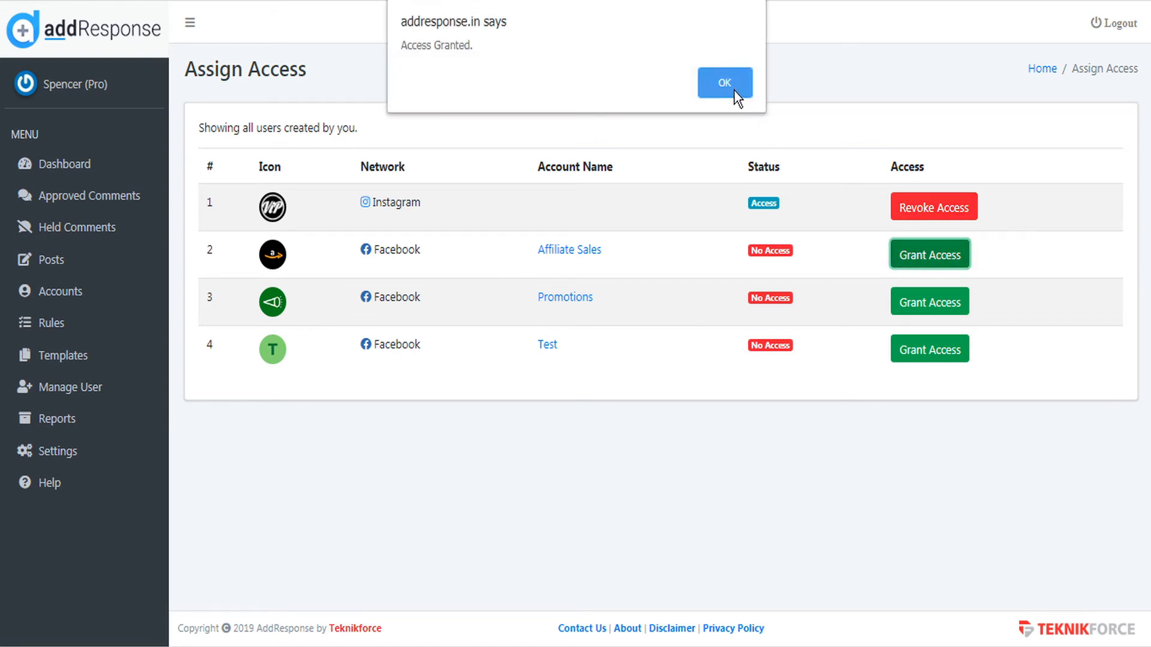
{"action": "left_click", "coordinate": [725, 83]}
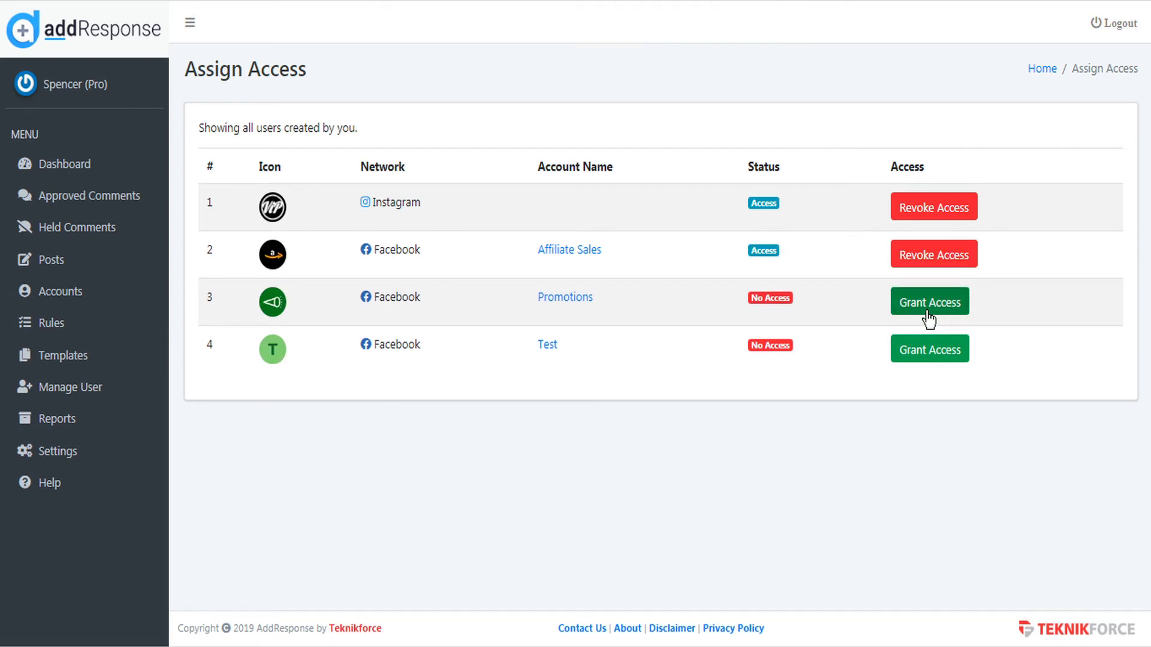
{"action": "left_click", "coordinate": [929, 306]}
{"action": "left_click", "coordinate": [726, 85]}
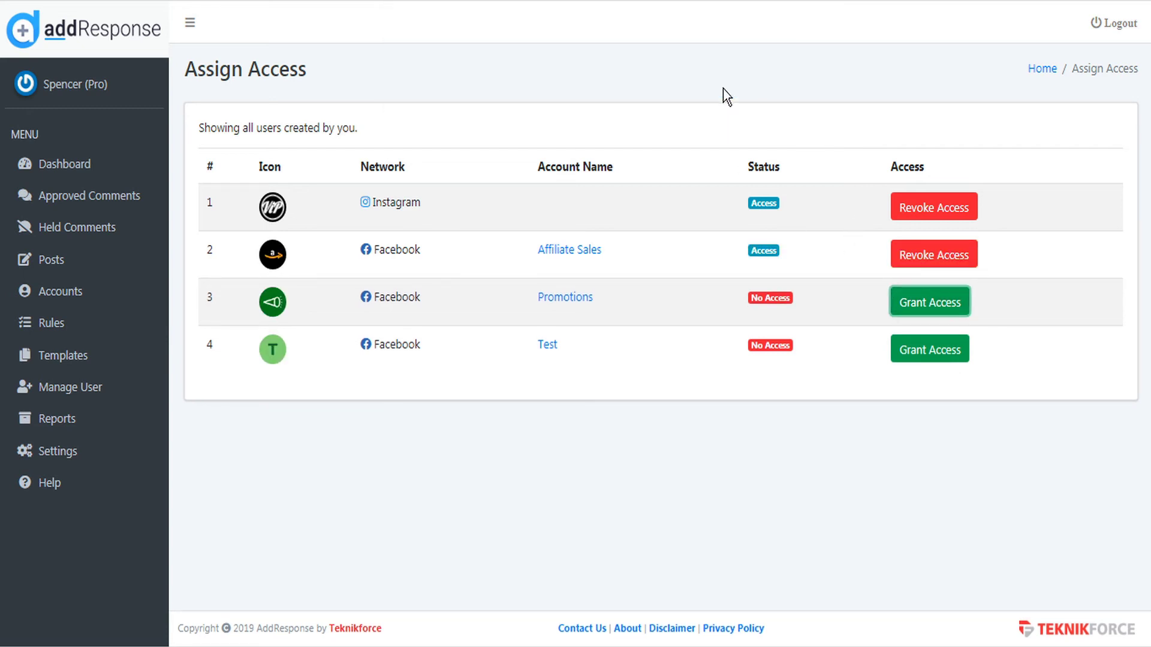
{"action": "left_click", "coordinate": [929, 351]}
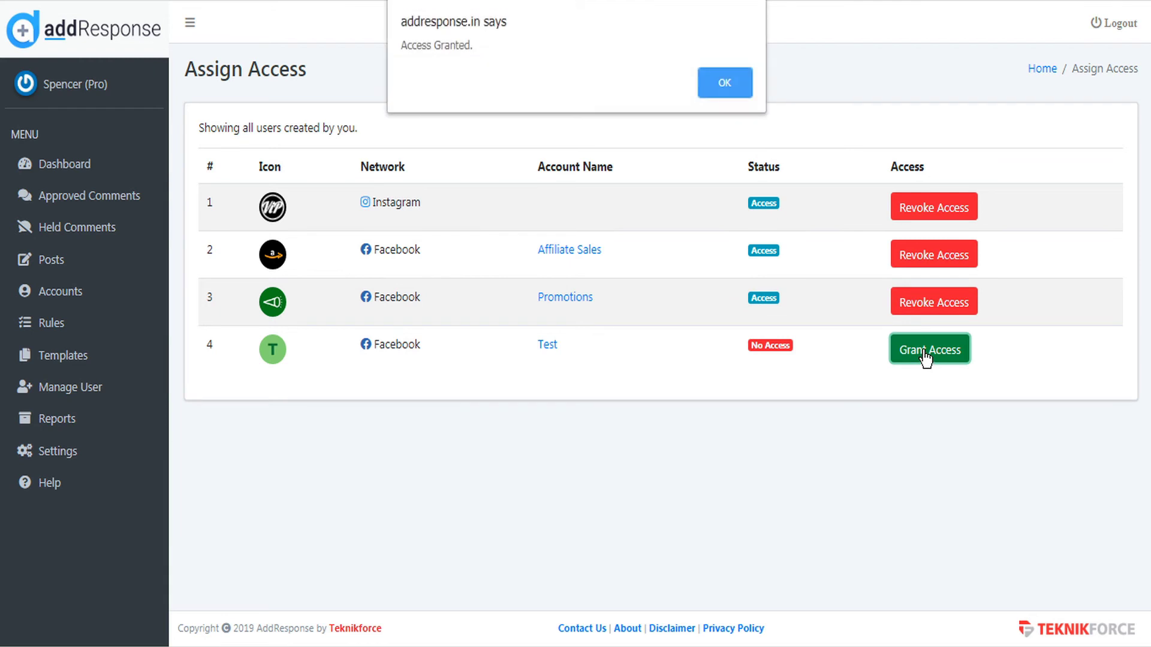
{"action": "left_click", "coordinate": [725, 84]}
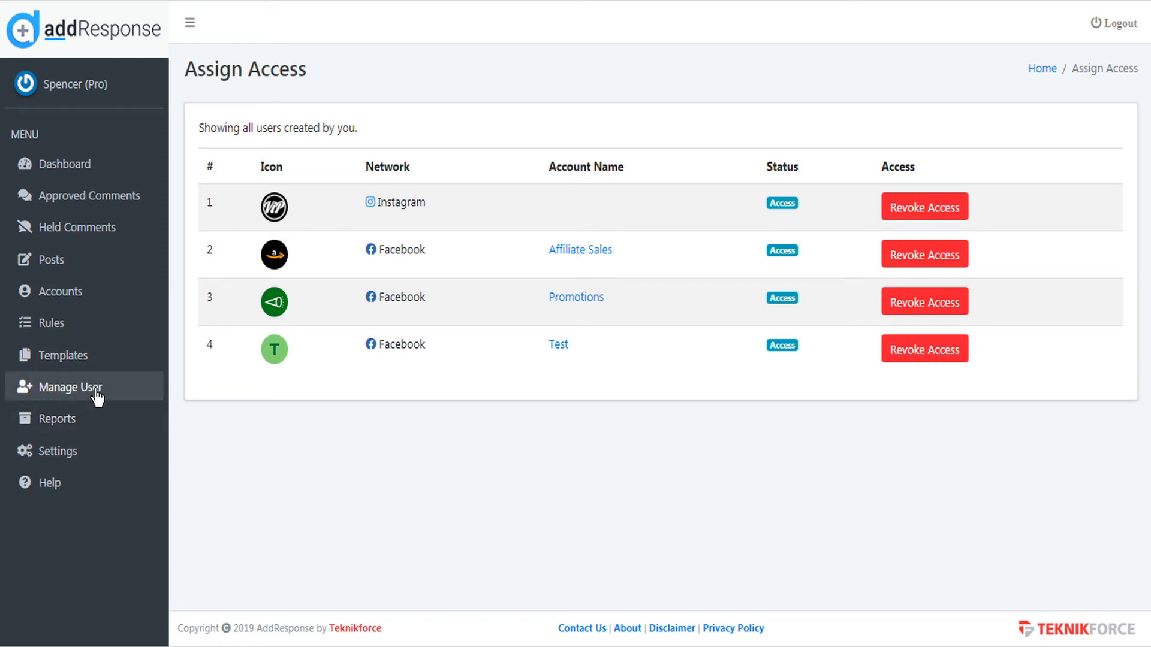
Revoke Tutorial's Promotions access, confirm it, and return to the user list
{"action": "left_click", "coordinate": [96, 395]}
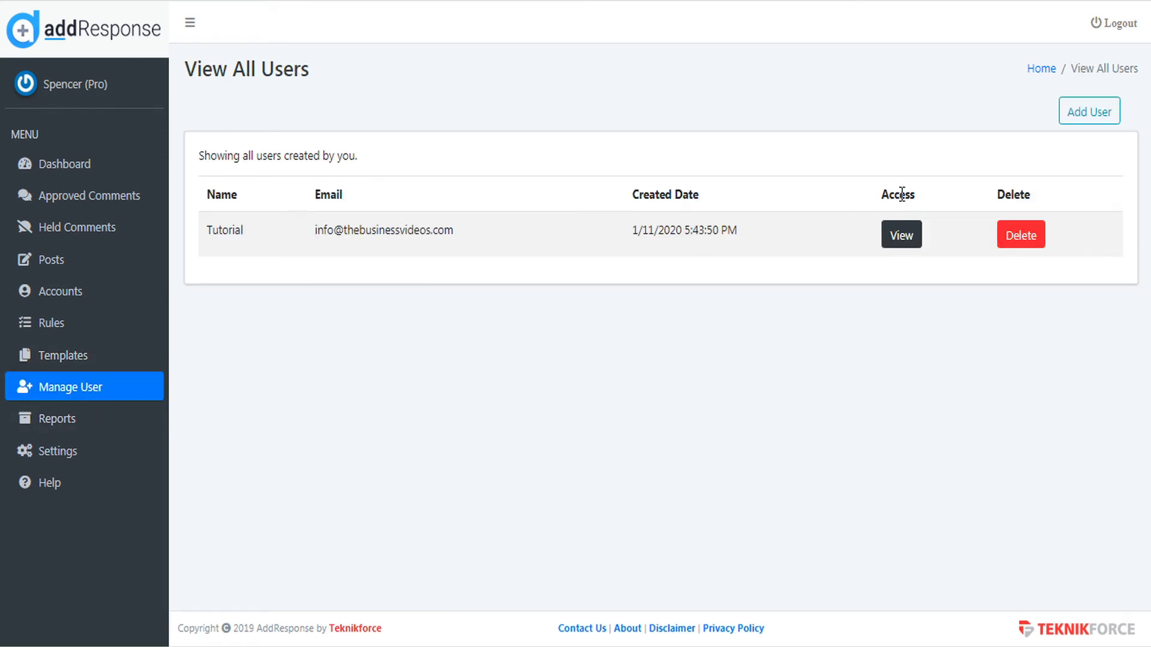
{"action": "left_click", "coordinate": [902, 235]}
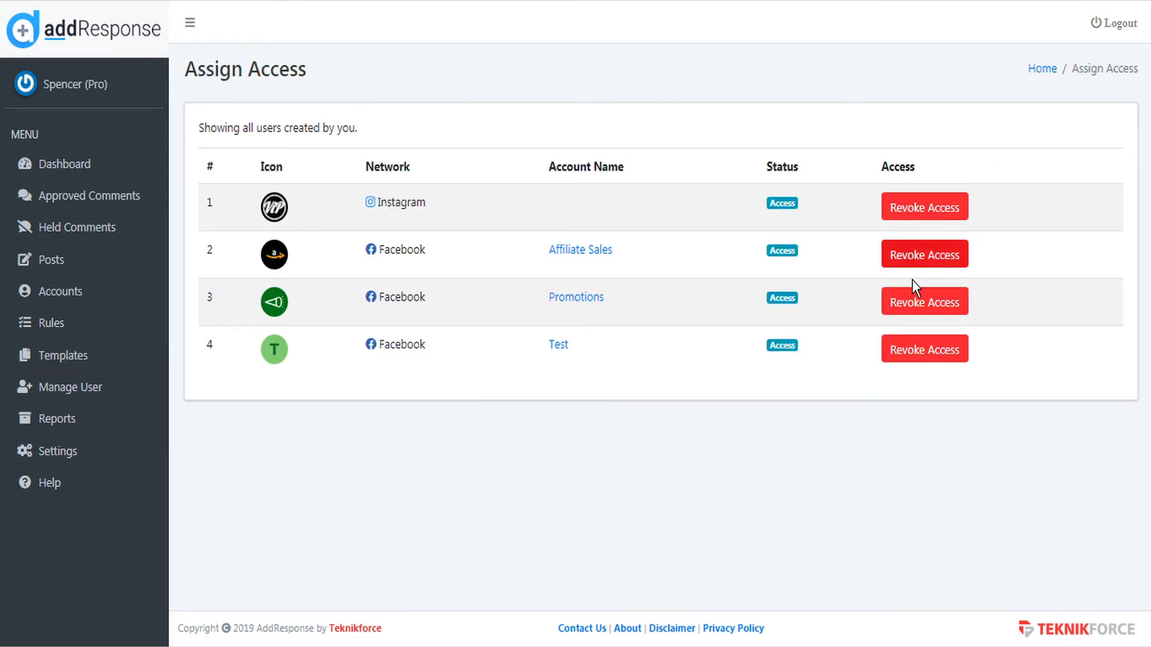
{"action": "left_click", "coordinate": [915, 304]}
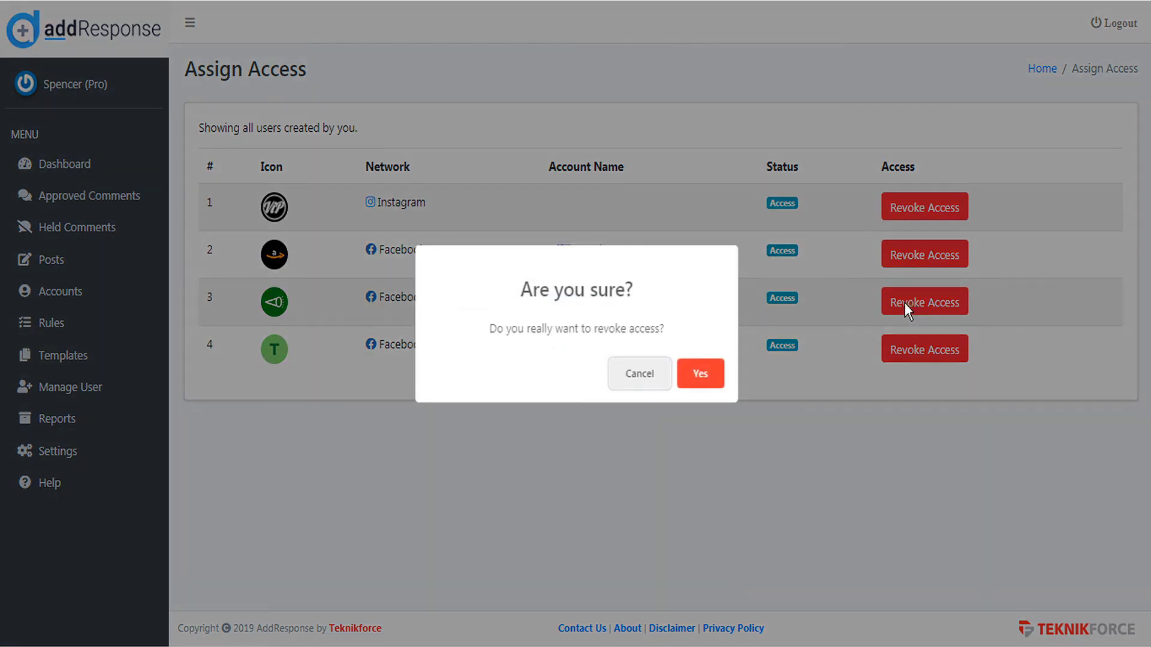
{"action": "left_click", "coordinate": [708, 378]}
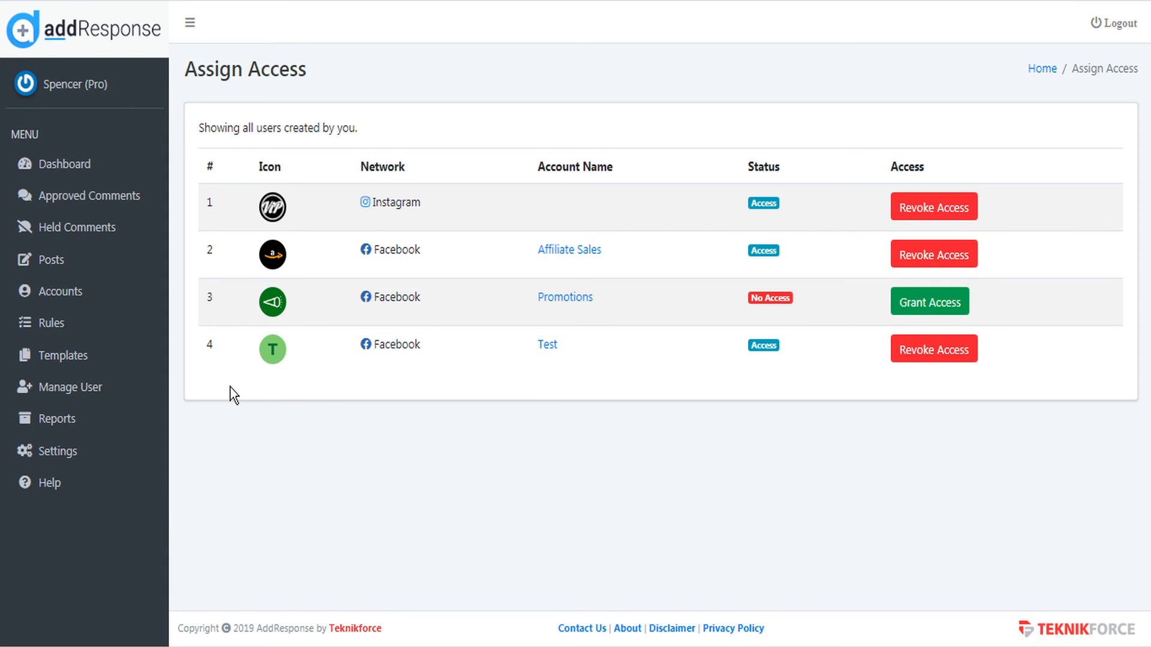
{"action": "left_click", "coordinate": [97, 395]}
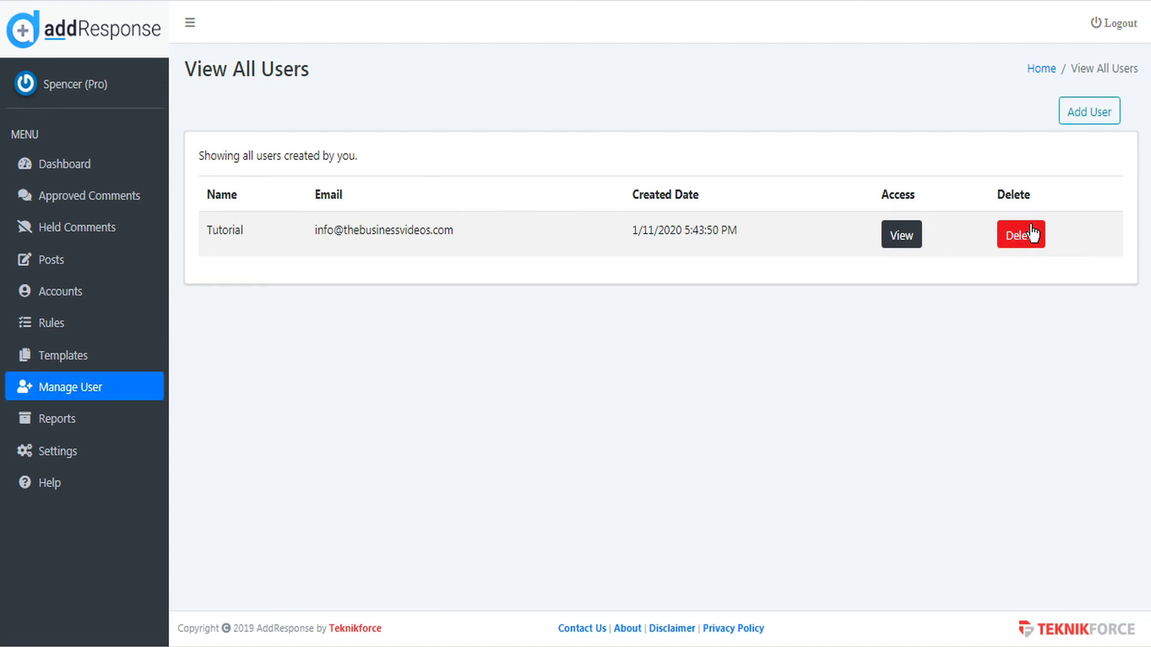
Delete the Tutorial sub-user and confirm the deletion
{"action": "left_click", "coordinate": [1031, 232]}
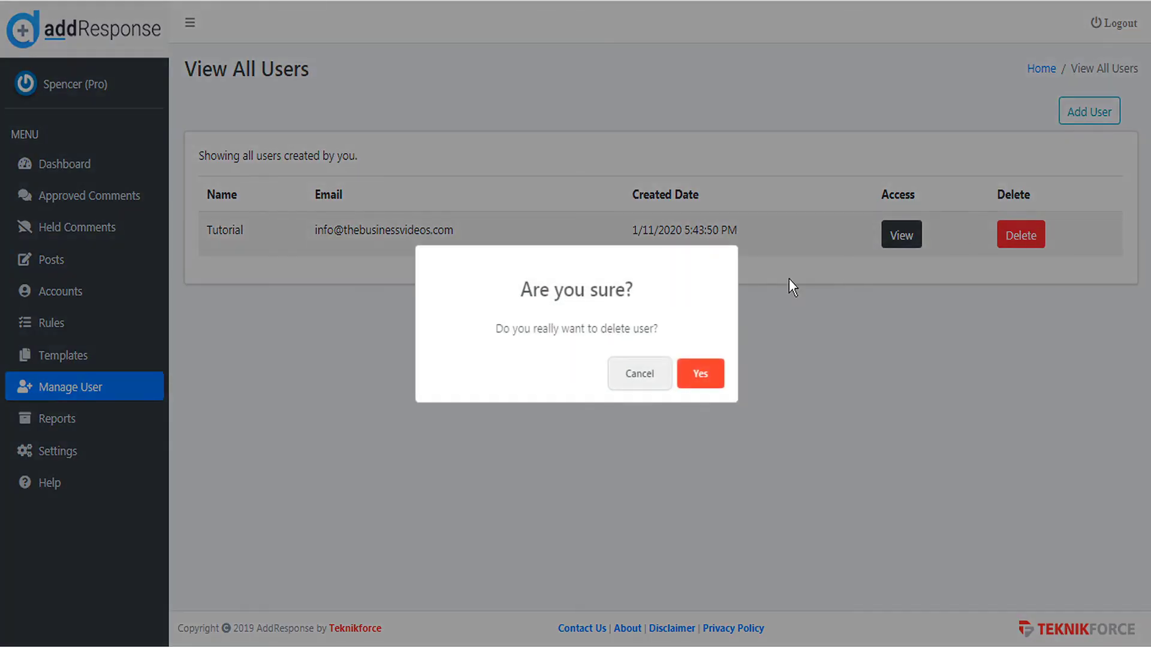
{"action": "left_click", "coordinate": [697, 375]}
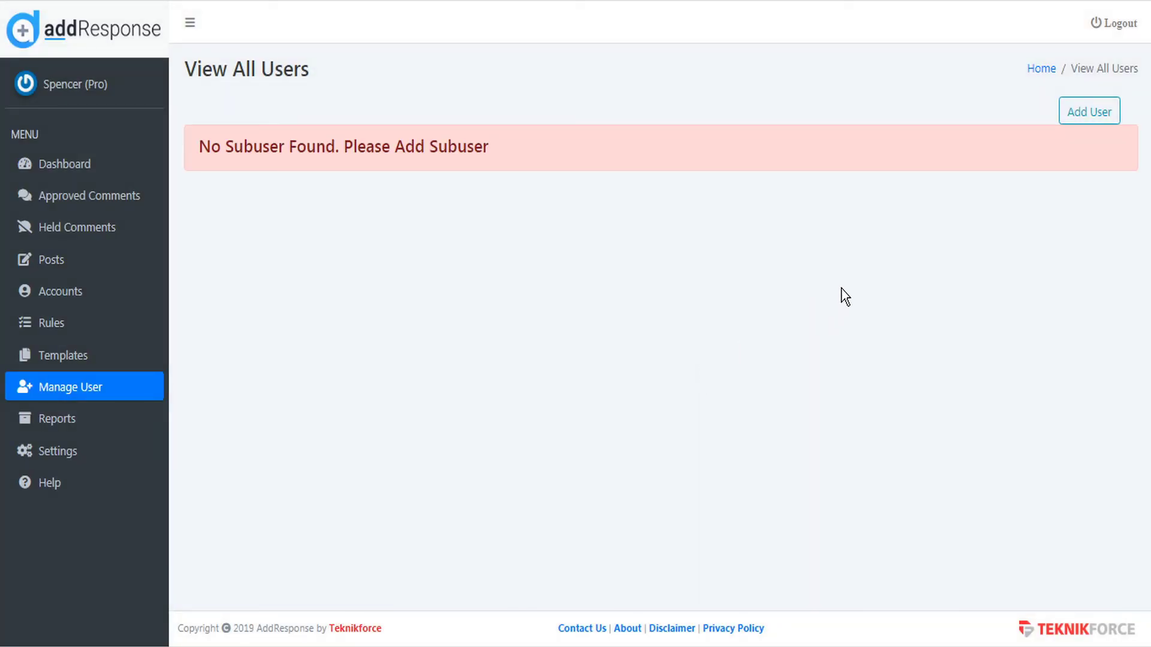